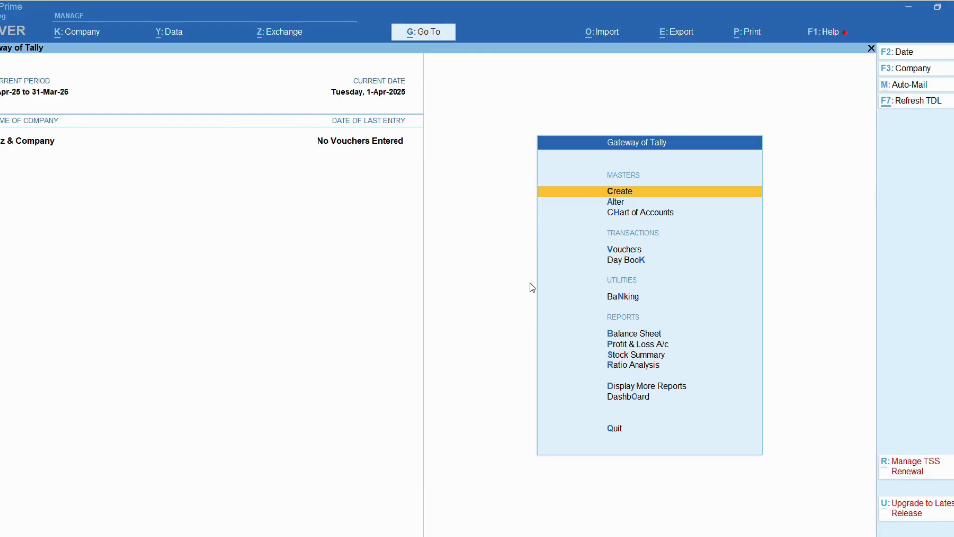
- View the list of existing ledgers available for alteration, and return to the Gateway of Tally
{"action": "key", "text": "Down"}
{"action": "key", "text": "Return"}
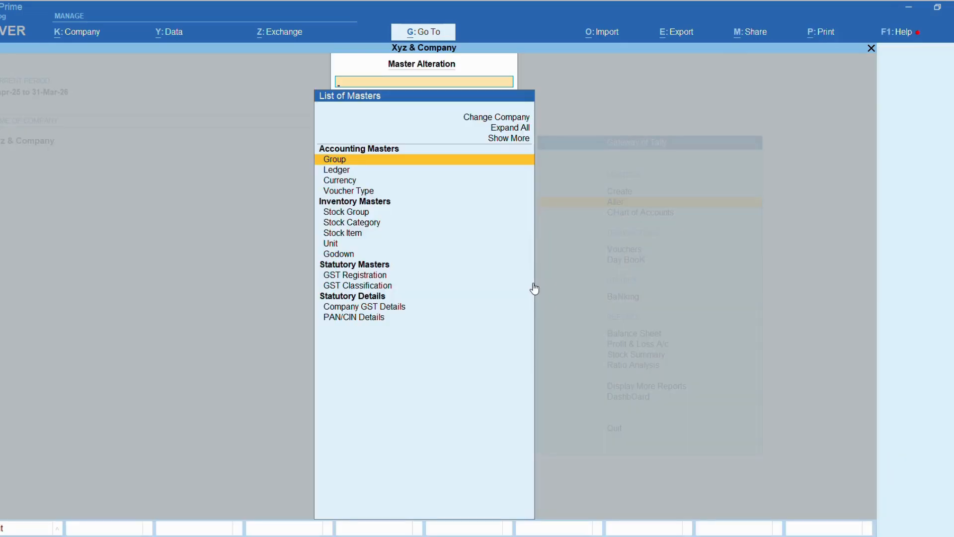
{"action": "key", "text": "Down"}
{"action": "key", "text": "Return"}
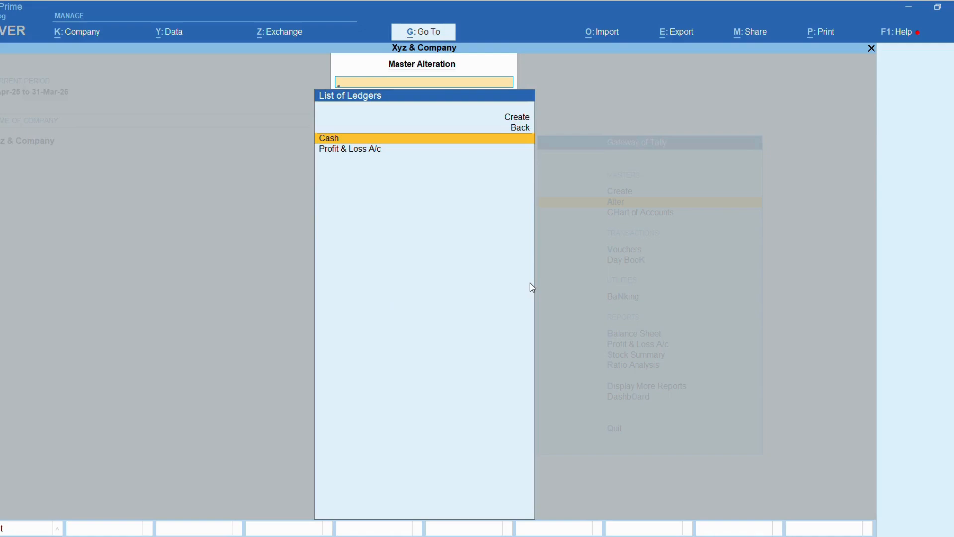
{"action": "key", "text": "Escape"}
{"action": "key", "text": "Escape"}
{"action": "key", "text": "Escape"}
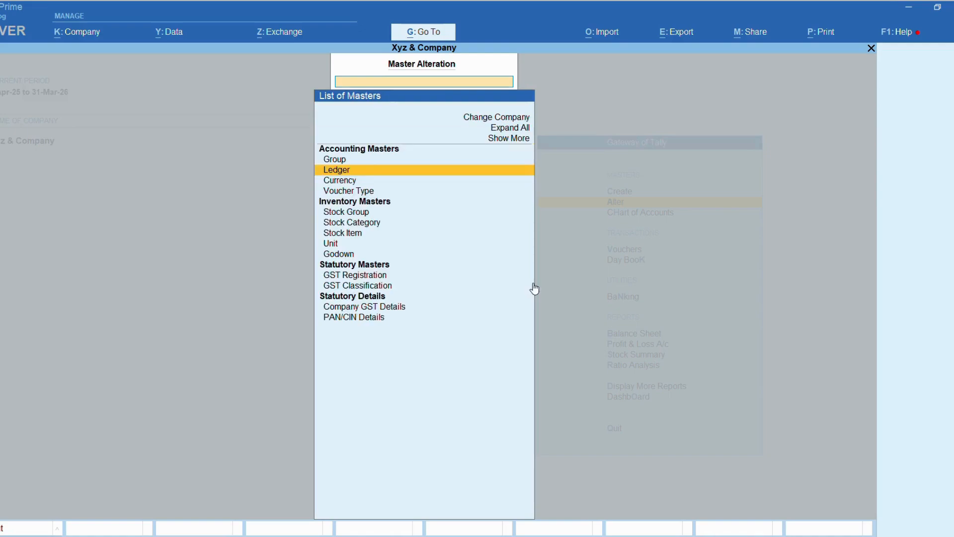
{"action": "key", "text": "Escape"}
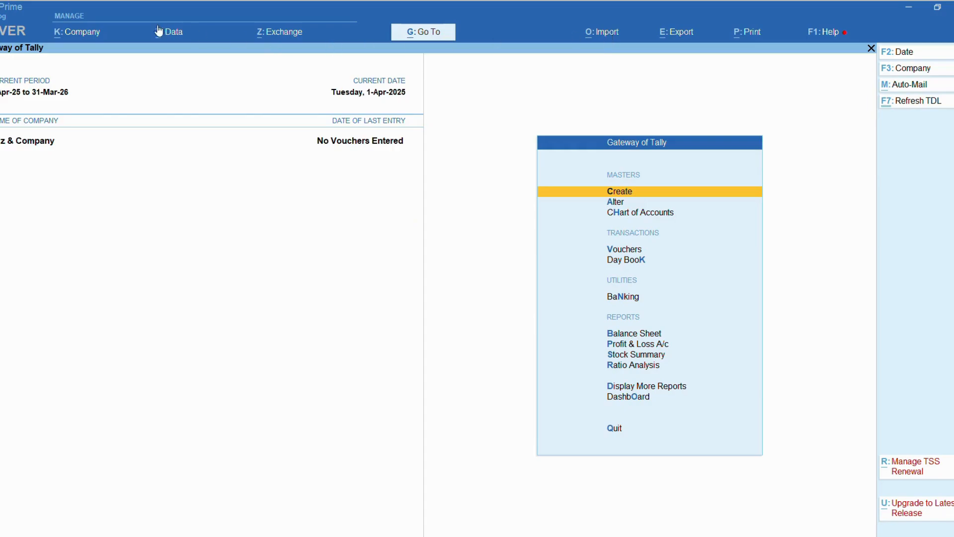
- Start creating an Excel mapping template for masters based on worksheet Sheet1 of Book1.xlsx
{"action": "left_click", "coordinate": [611, 40]}
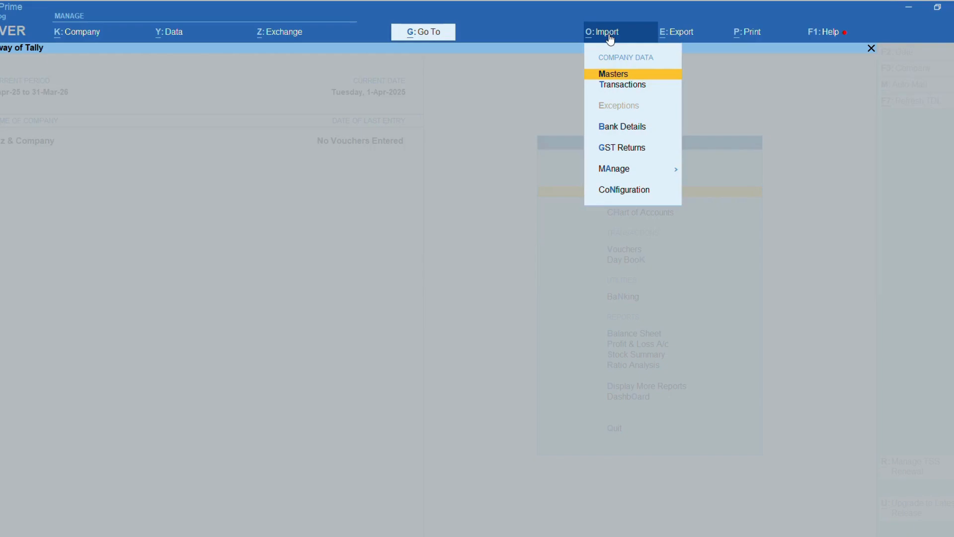
{"action": "key", "text": "Down"}
{"action": "key", "text": "Down"}
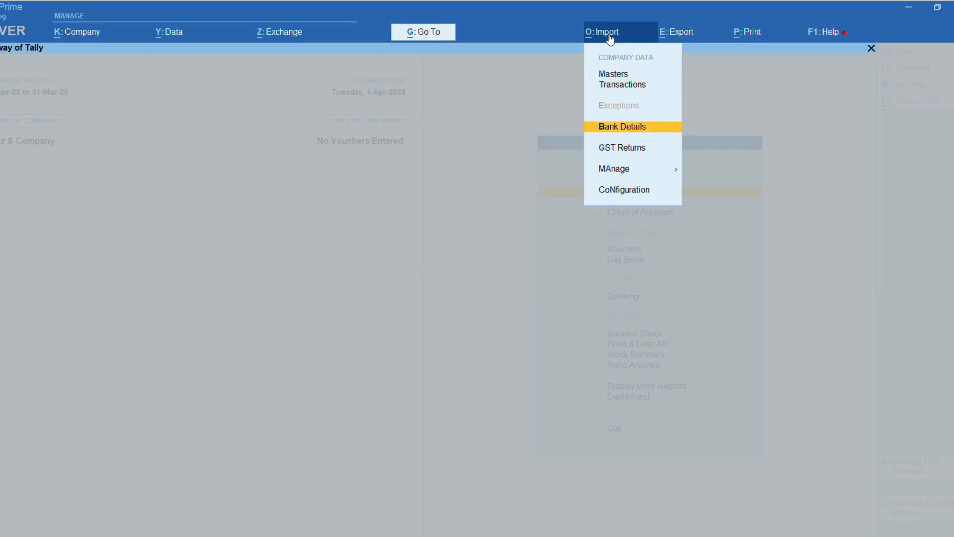
{"action": "key", "text": "Down"}
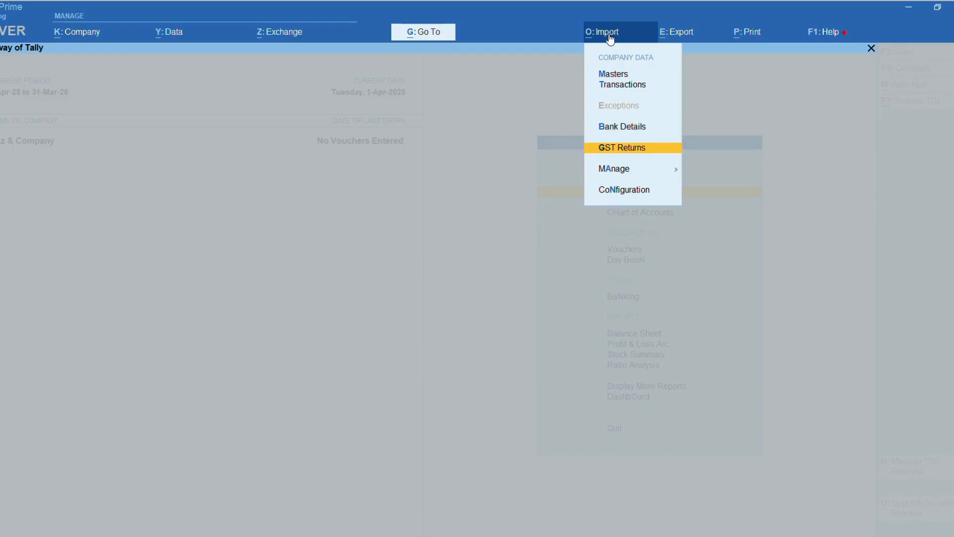
{"action": "key", "text": "Down"}
{"action": "key", "text": "Down"}
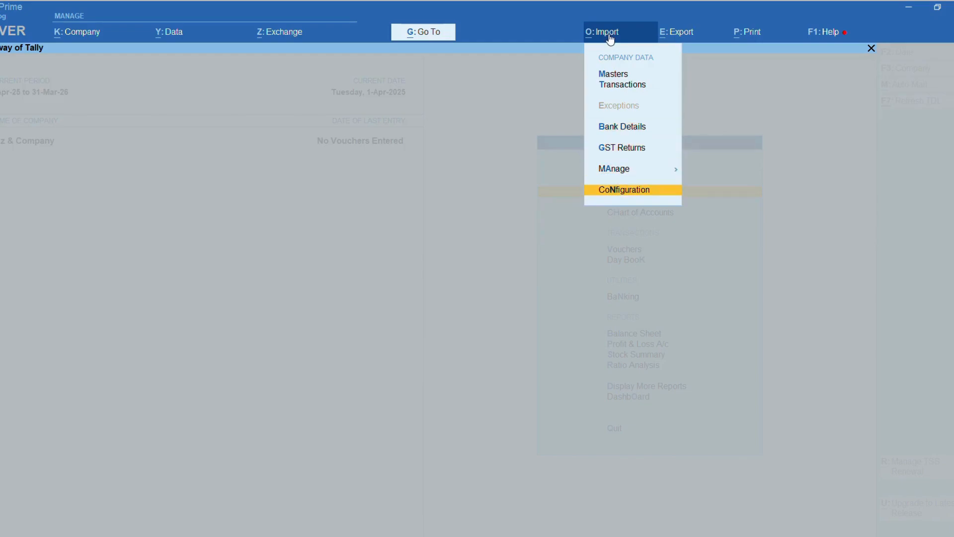
{"action": "key", "text": "Up"}
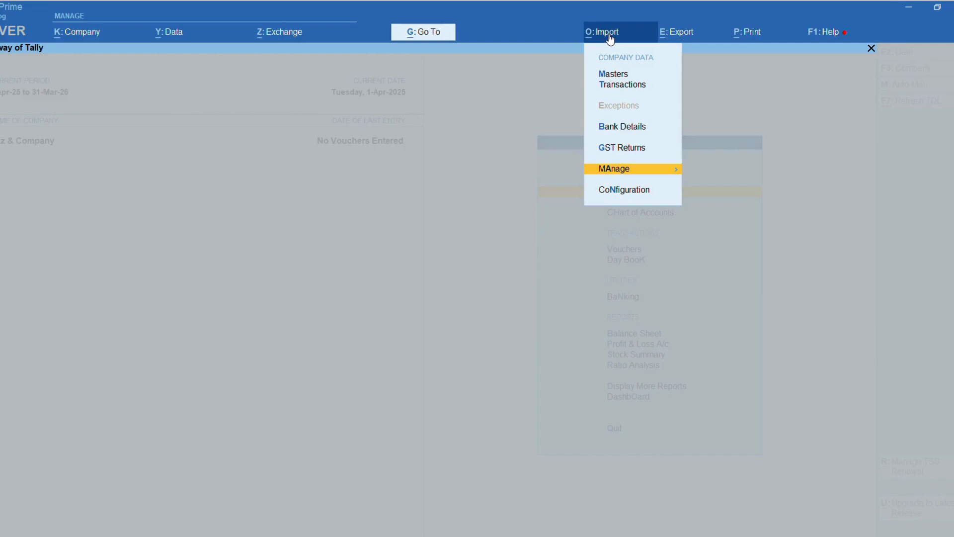
{"action": "key", "text": "Return"}
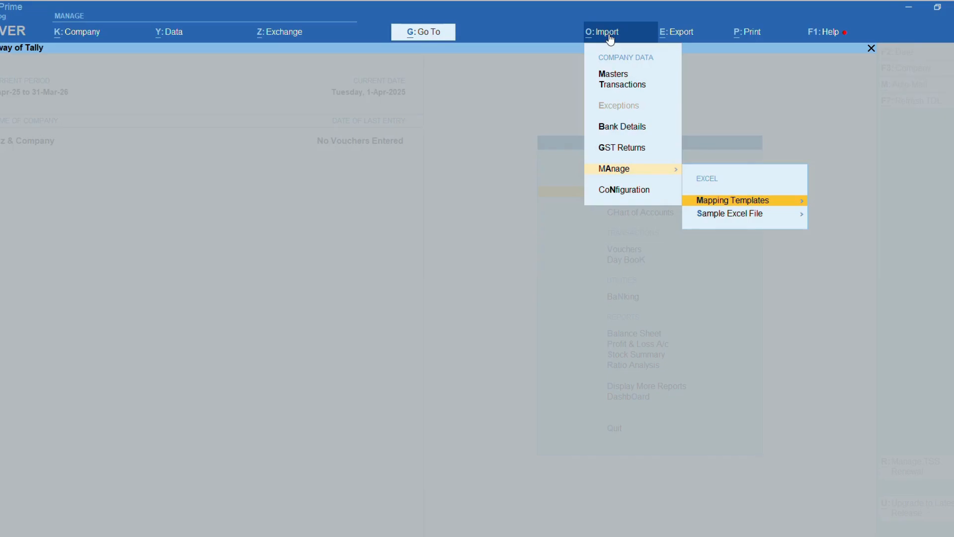
{"action": "left_click", "coordinate": [755, 207]}
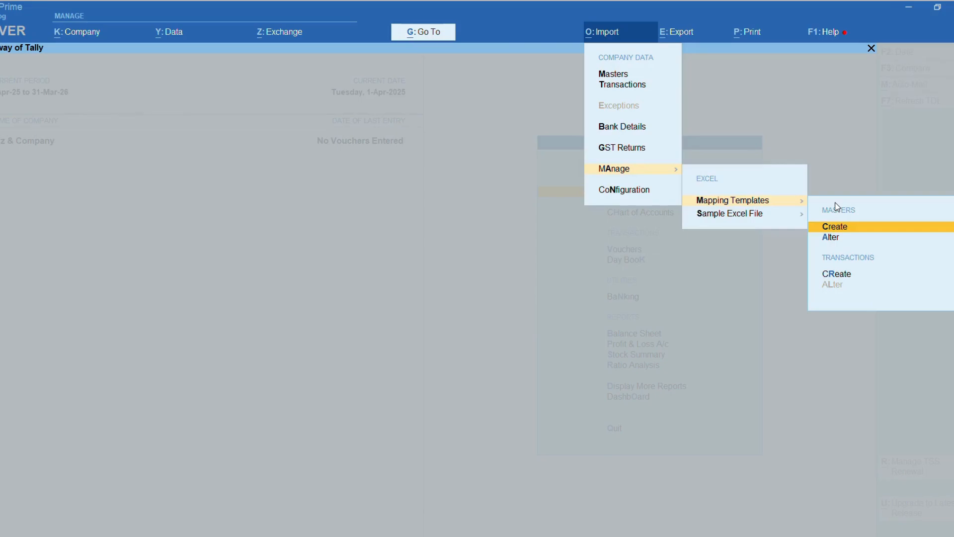
{"action": "left_click", "coordinate": [837, 228]}
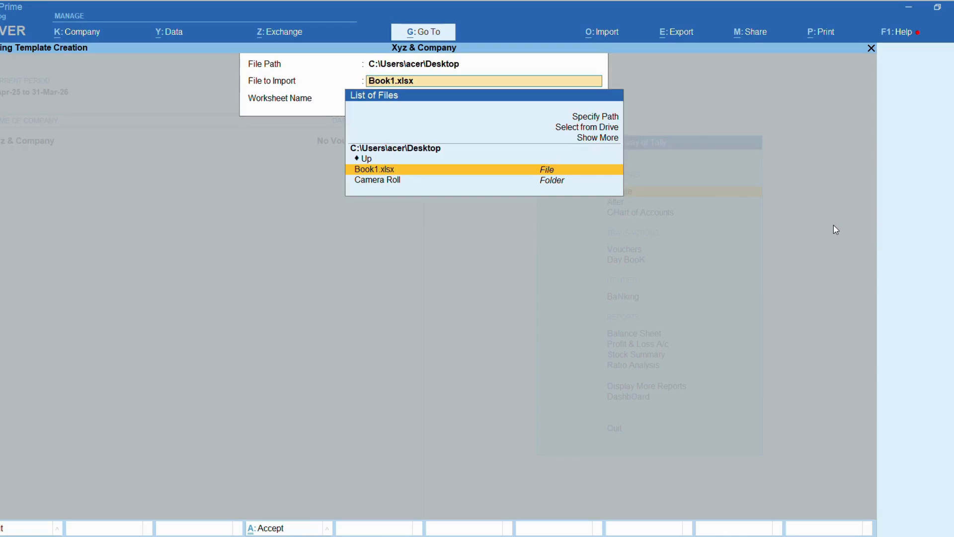
{"action": "left_click", "coordinate": [405, 171]}
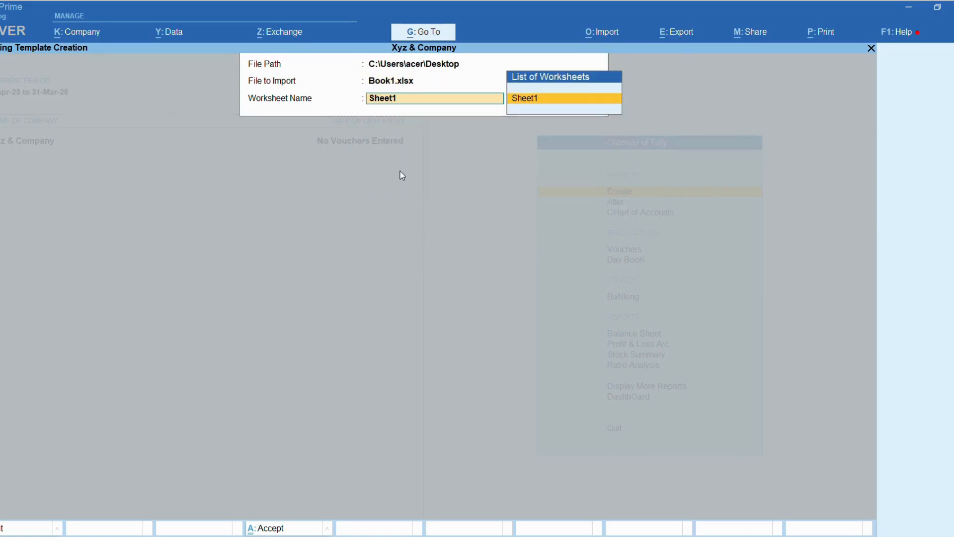
{"action": "left_click", "coordinate": [537, 100]}
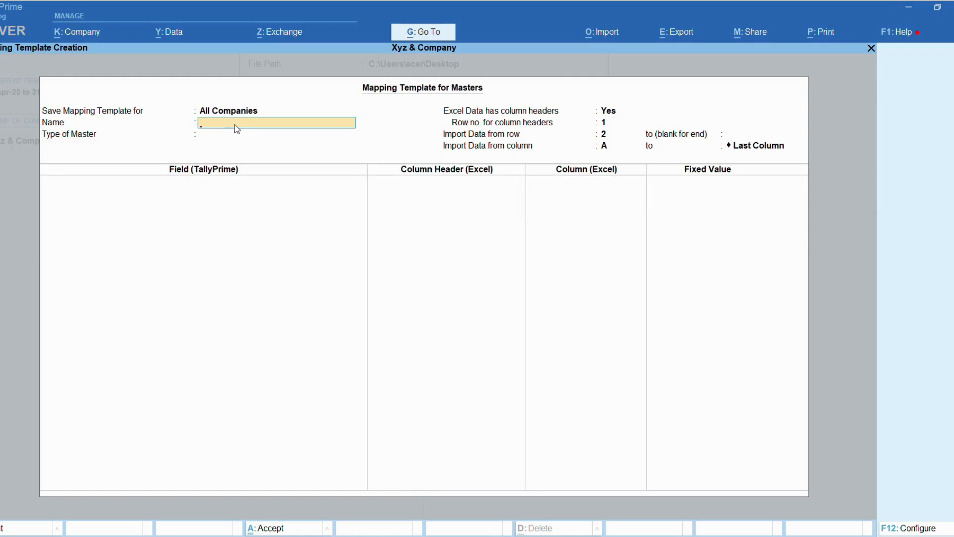
- Name the mapping template "Import Ledger in Tally" and set its type of master to Ledger
{"action": "type", "text": "Import Ledger in Tally"}
{"action": "key", "text": "Return"}
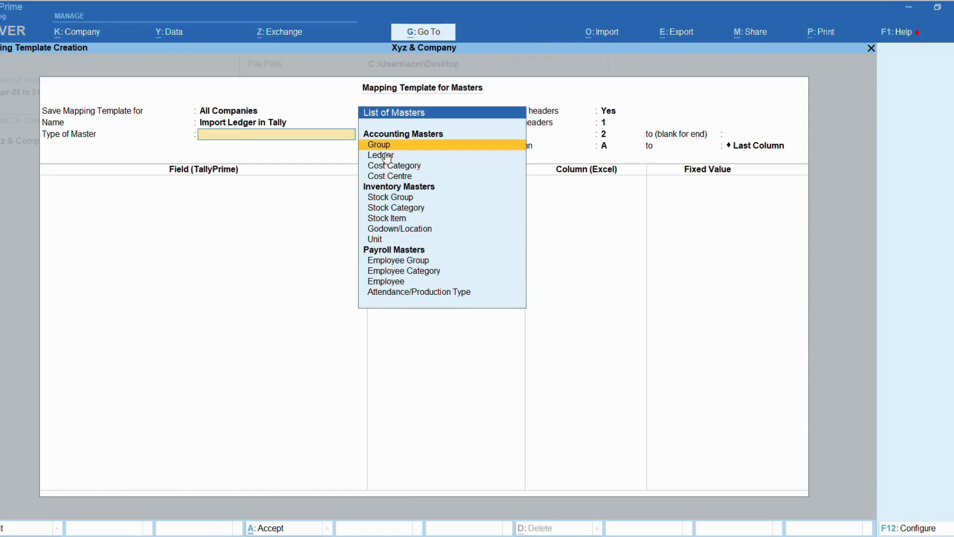
{"action": "left_click", "coordinate": [387, 157]}
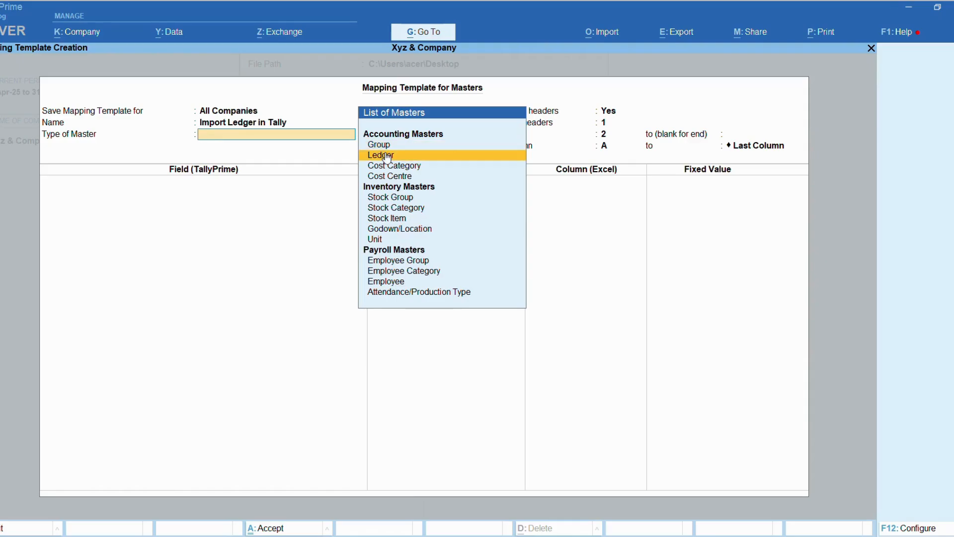
{"action": "left_click", "coordinate": [387, 157]}
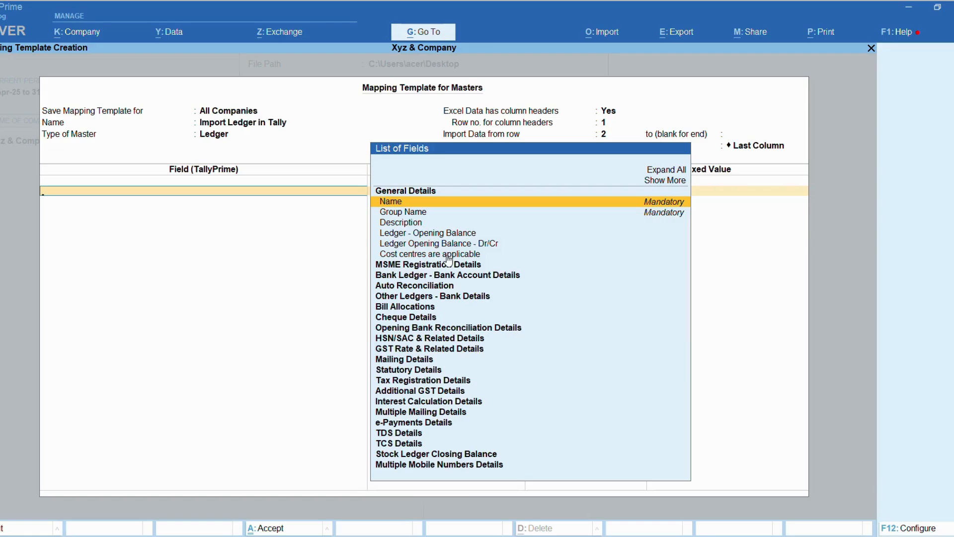
- Map the Name field to the LEDGER NAME column header and add Group Name as the second field
{"action": "left_click", "coordinate": [429, 199]}
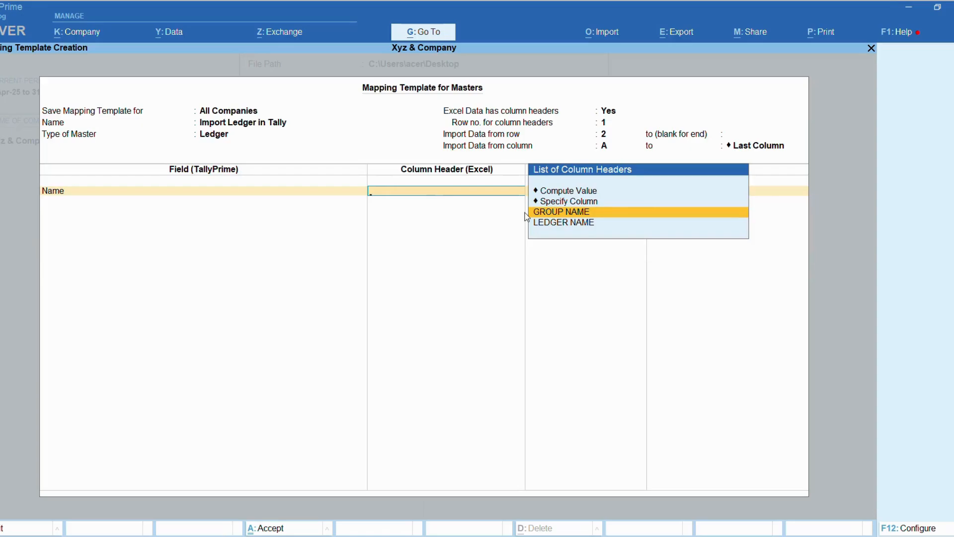
{"action": "left_click", "coordinate": [560, 223]}
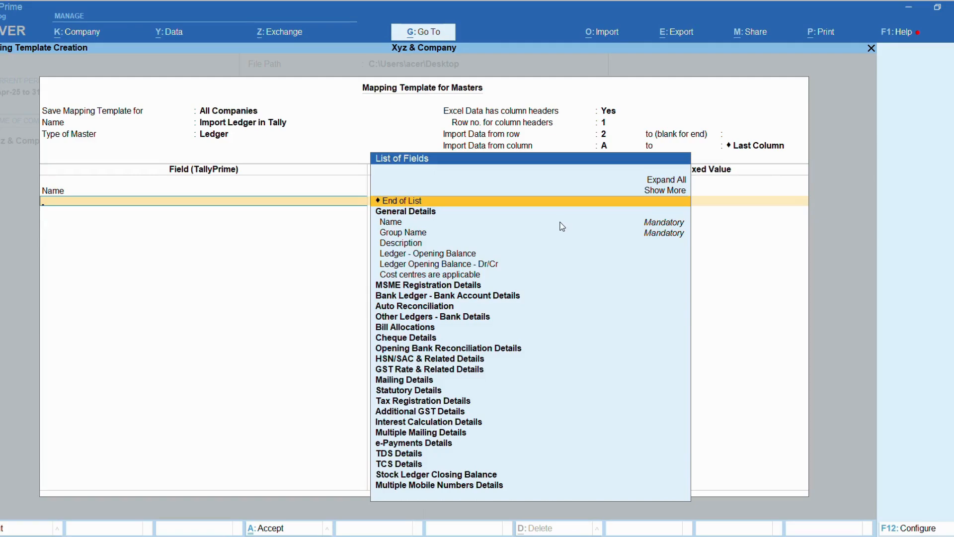
{"action": "key", "text": "Down"}
{"action": "key", "text": "Down"}
{"action": "key", "text": "Down"}
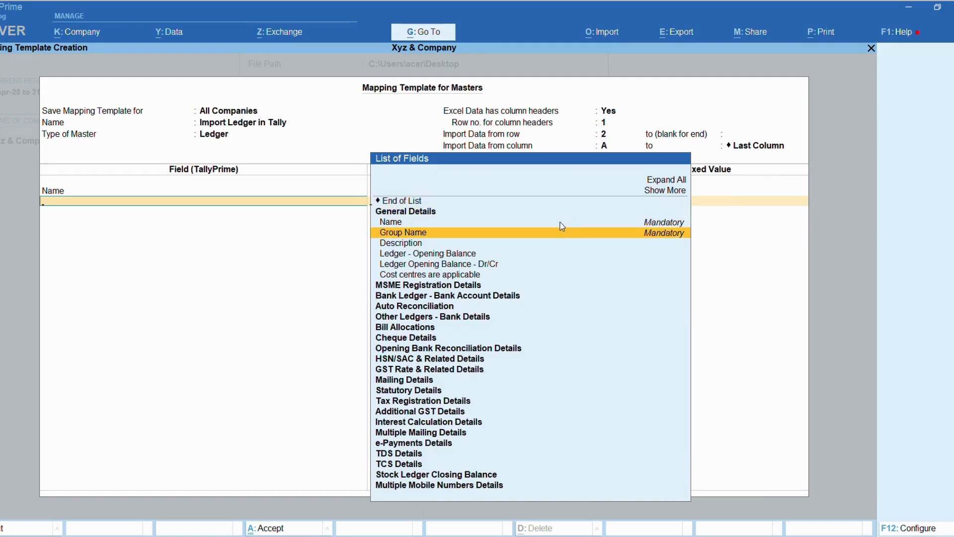
{"action": "key", "text": "Return"}
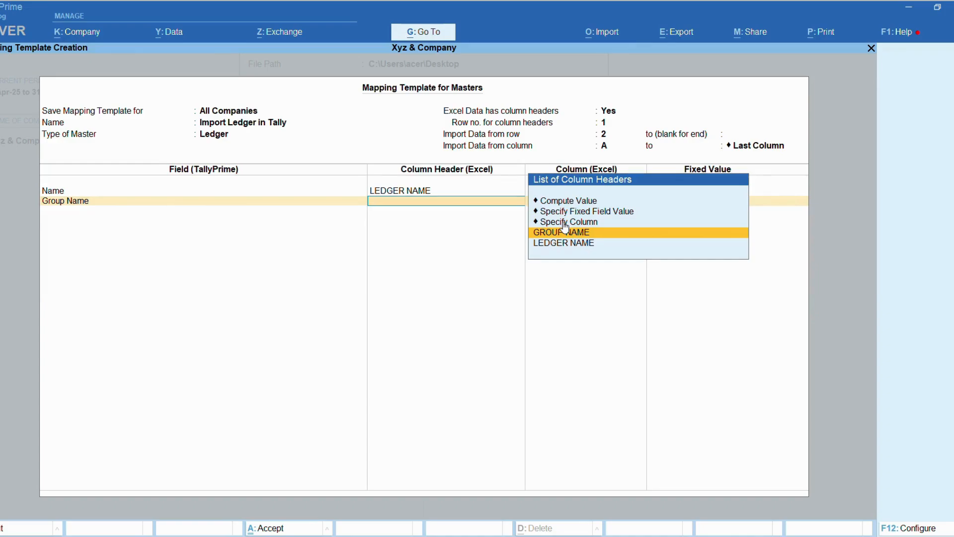
{"action": "key", "text": "Up"}
{"action": "key", "text": "Return"}
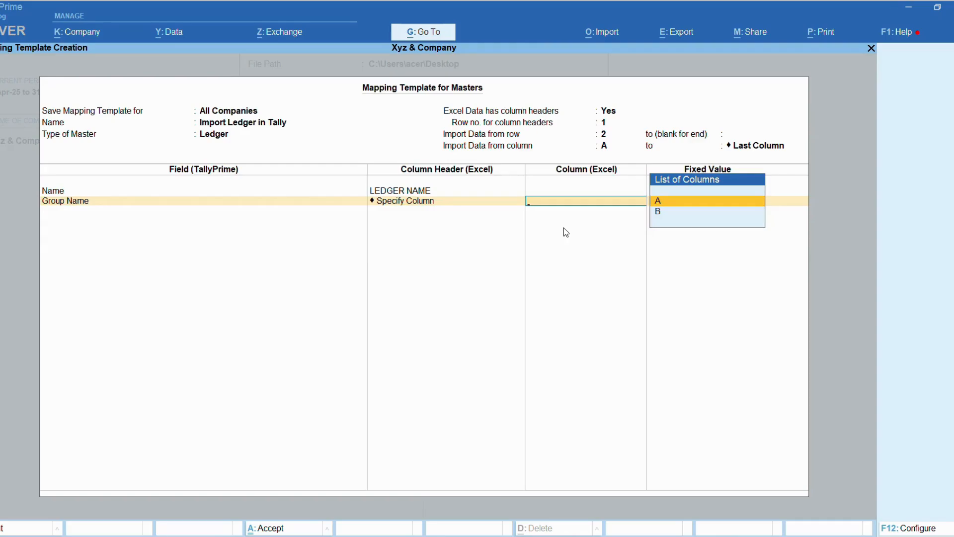
{"action": "key", "text": "BackSpace"}
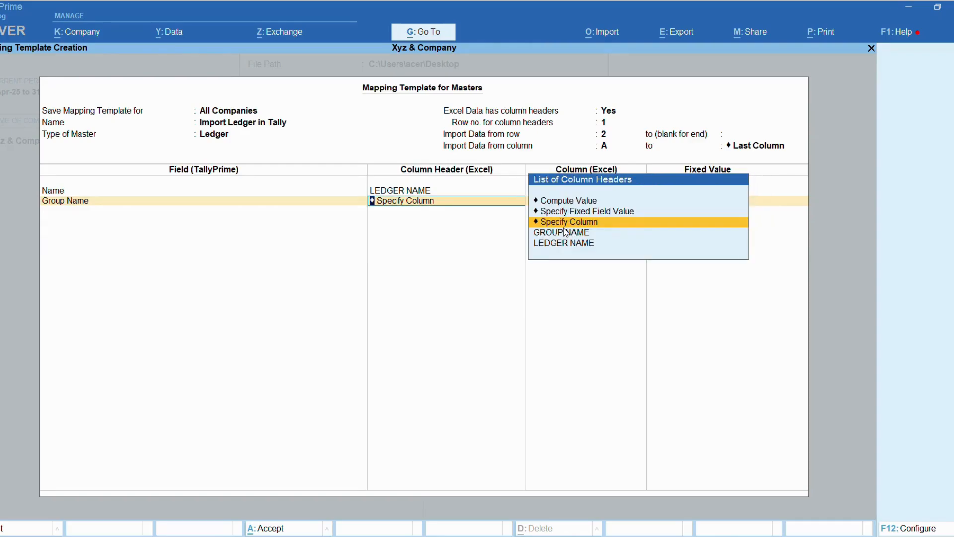
- Map the Group Name field to the GROUP NAME column header, end the field list and save the mapping template
{"action": "left_click", "coordinate": [566, 232]}
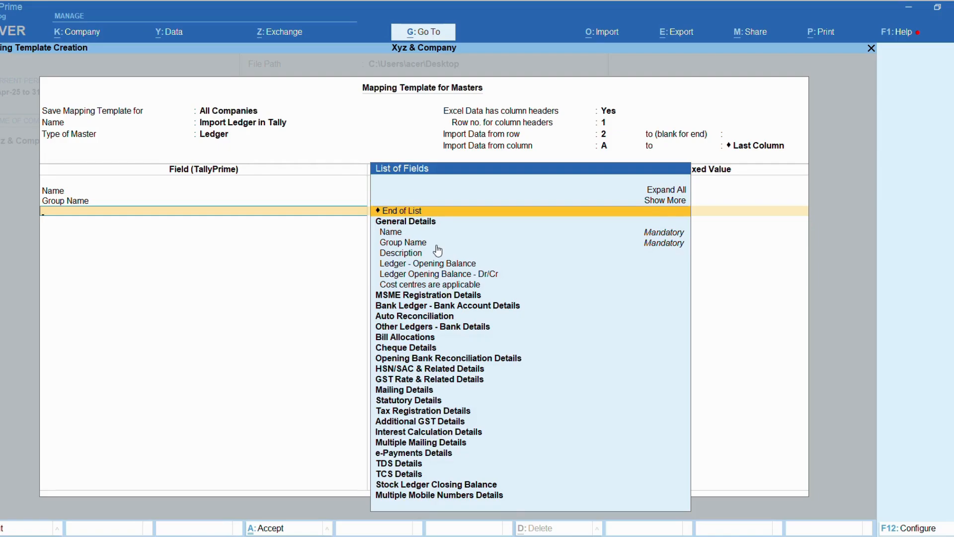
{"action": "key", "text": "Return"}
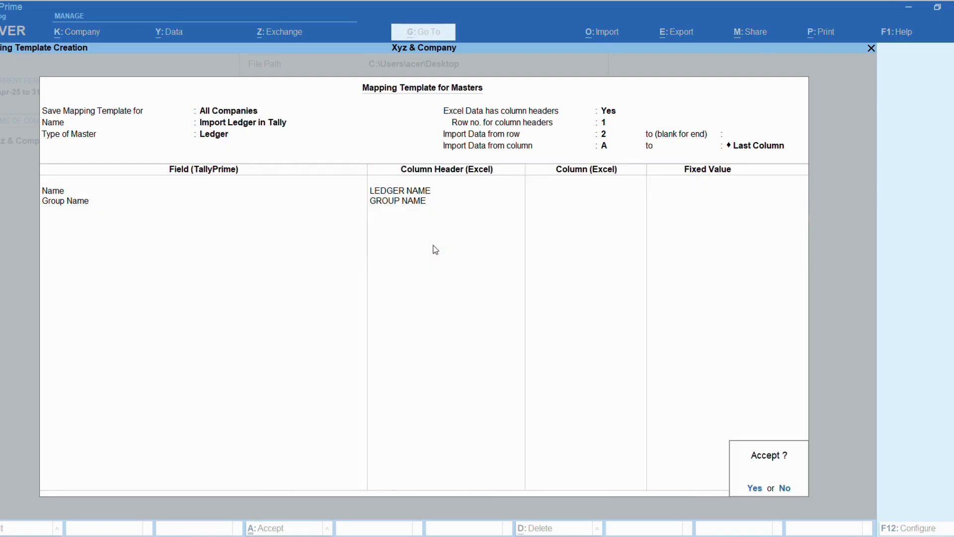
{"action": "key", "text": "Return"}
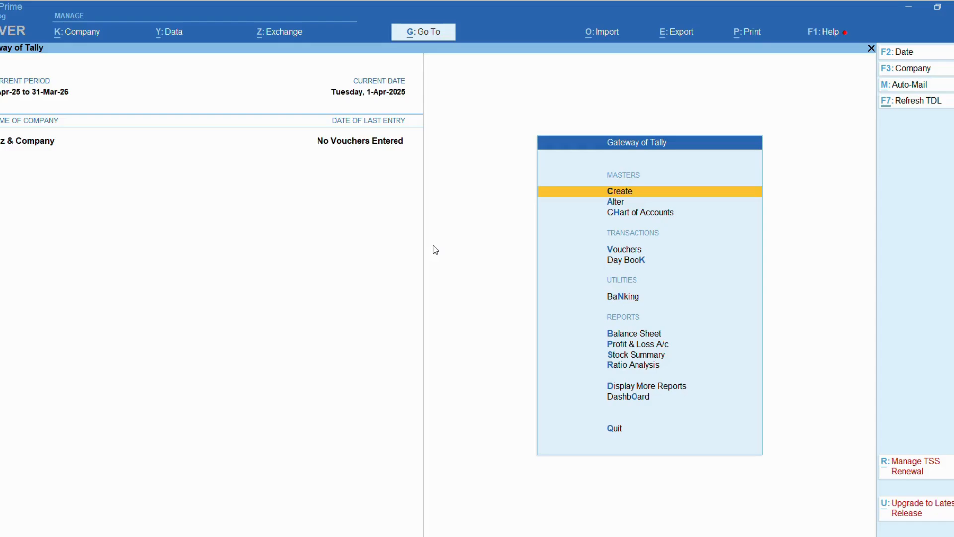
- Start a masters import from Sheet1 of the Excel file Book1.xlsx using the mapping template "Import Ledger in Tally"
{"action": "left_click", "coordinate": [608, 34]}
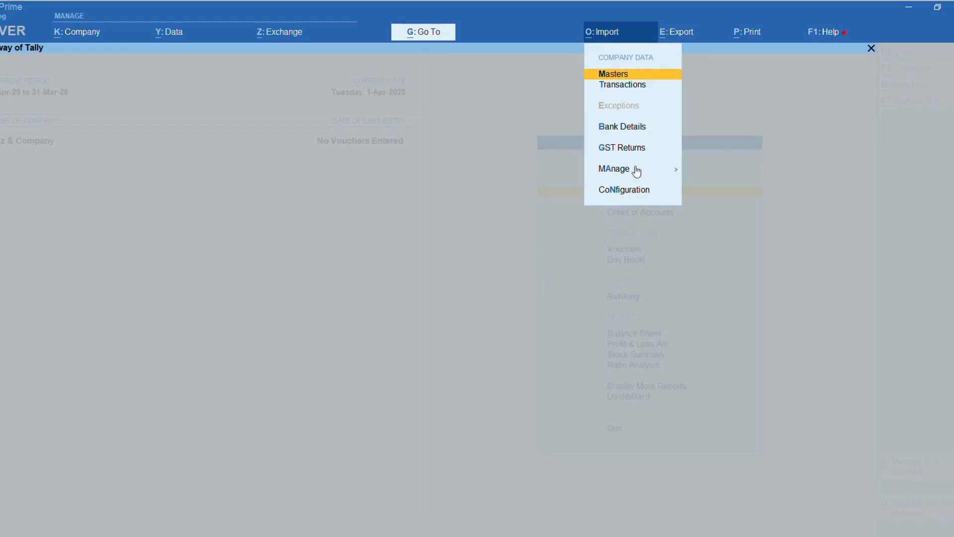
{"action": "left_click", "coordinate": [619, 76]}
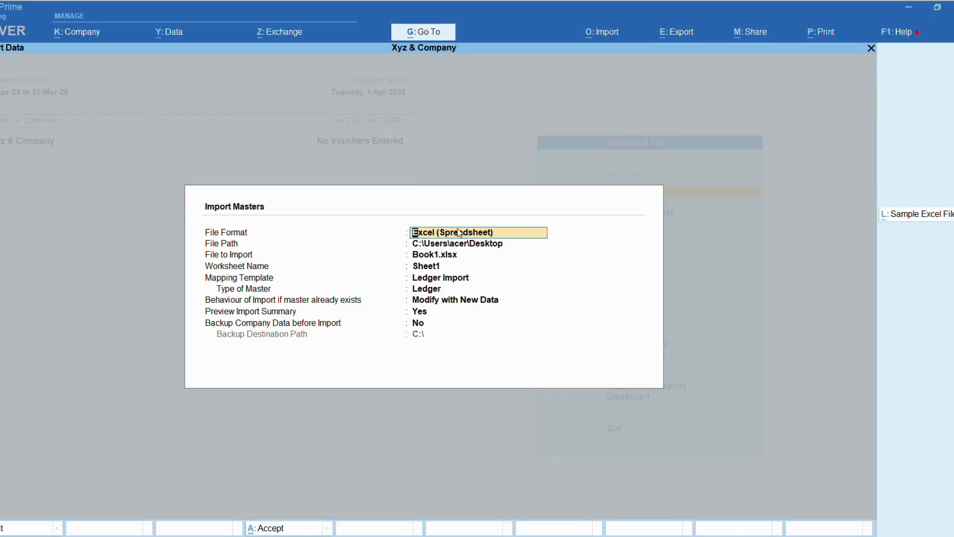
{"action": "key", "text": "Return"}
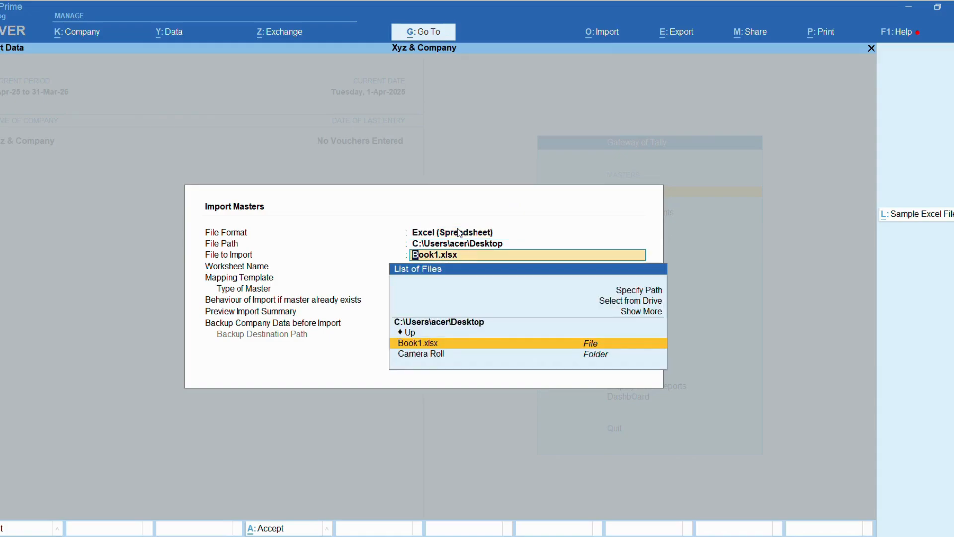
{"action": "key", "text": "Return"}
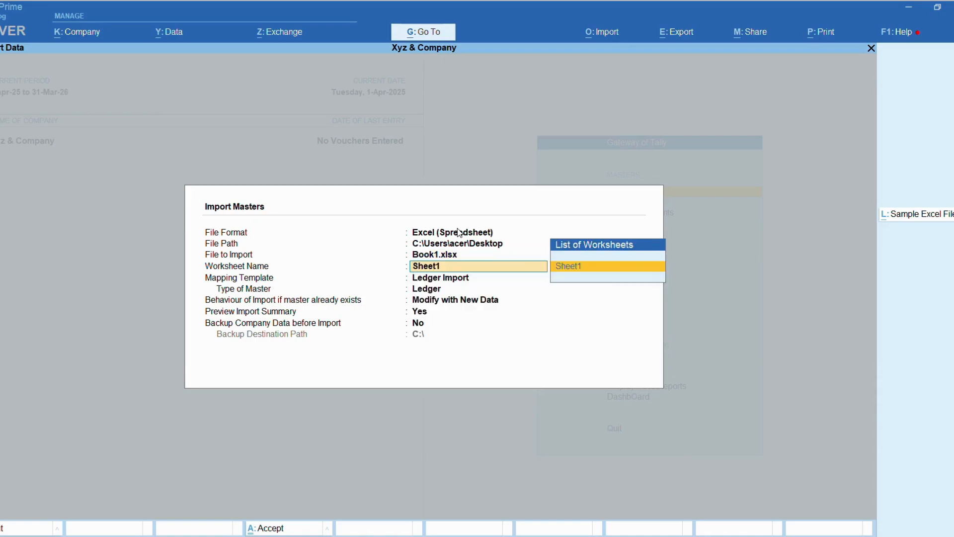
{"action": "key", "text": "Return"}
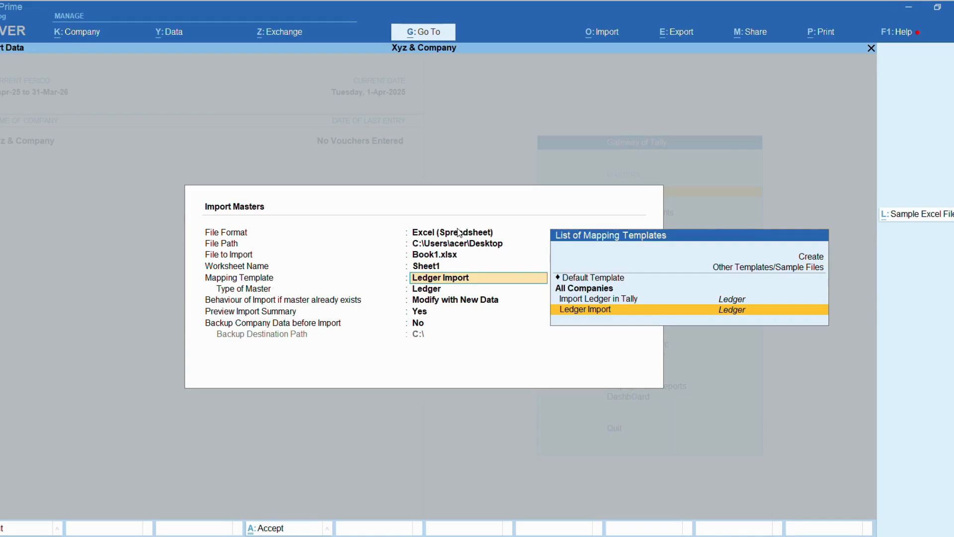
{"action": "key", "text": "Up"}
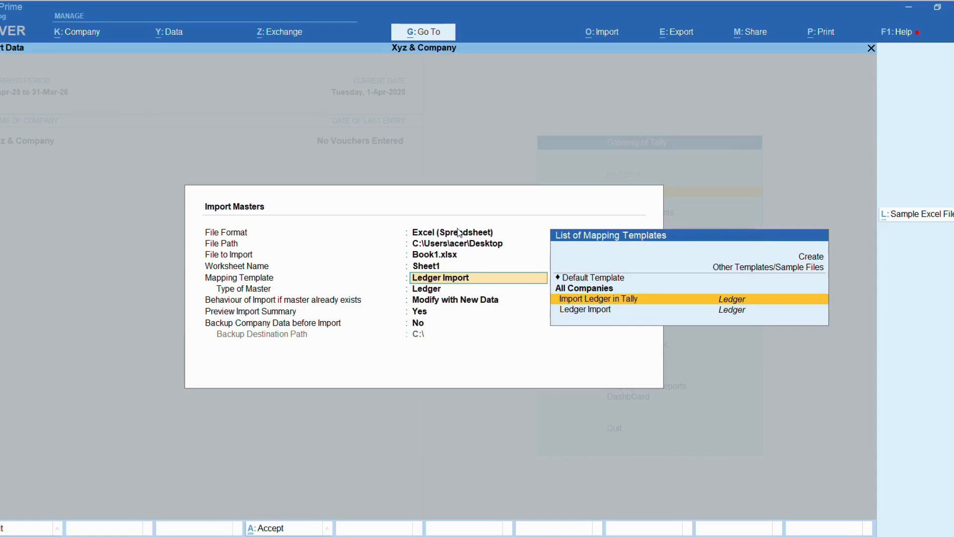
{"action": "key", "text": "Return"}
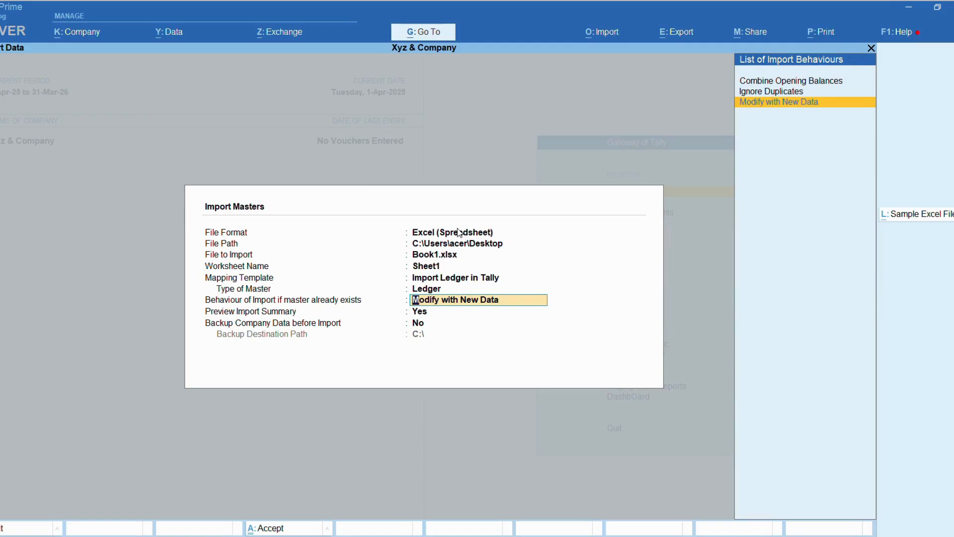
- Import the ledgers with Modify with New Data, the import summary preview on and no company data backup
{"action": "key", "text": "Return"}
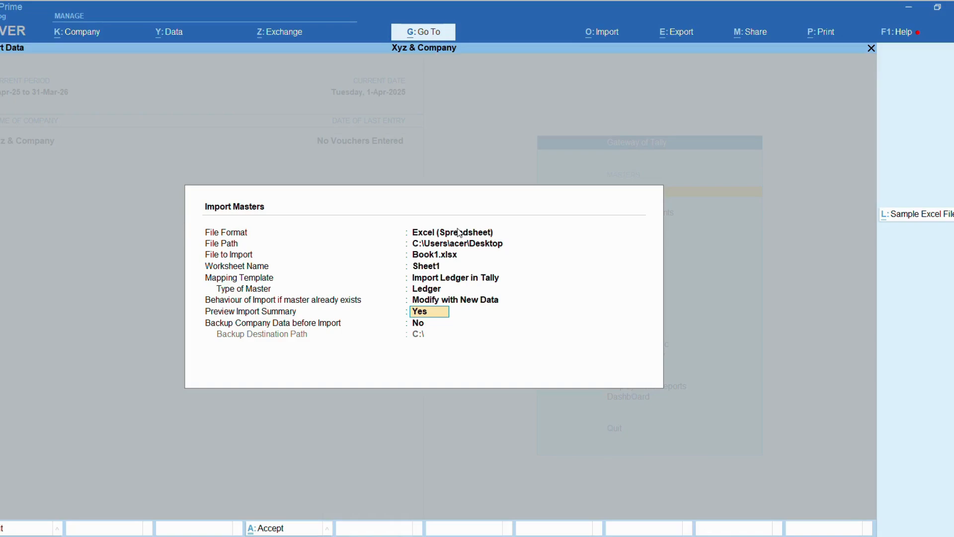
{"action": "key", "text": "Return"}
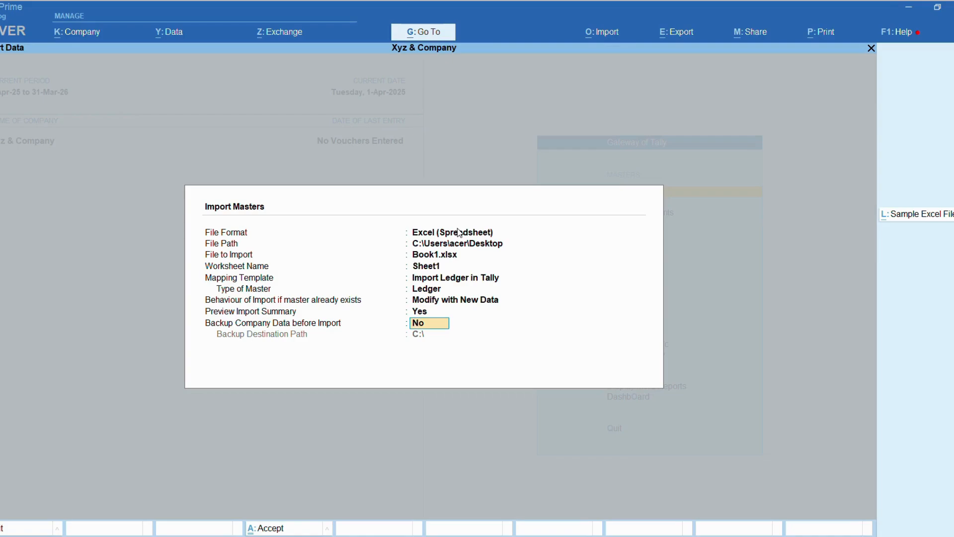
{"action": "key", "text": "Return"}
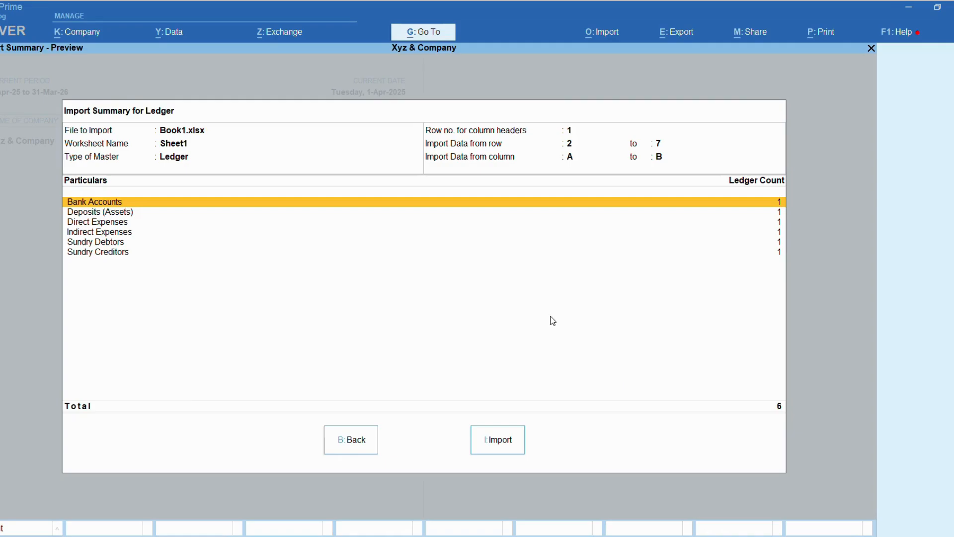
{"action": "left_click", "coordinate": [500, 440]}
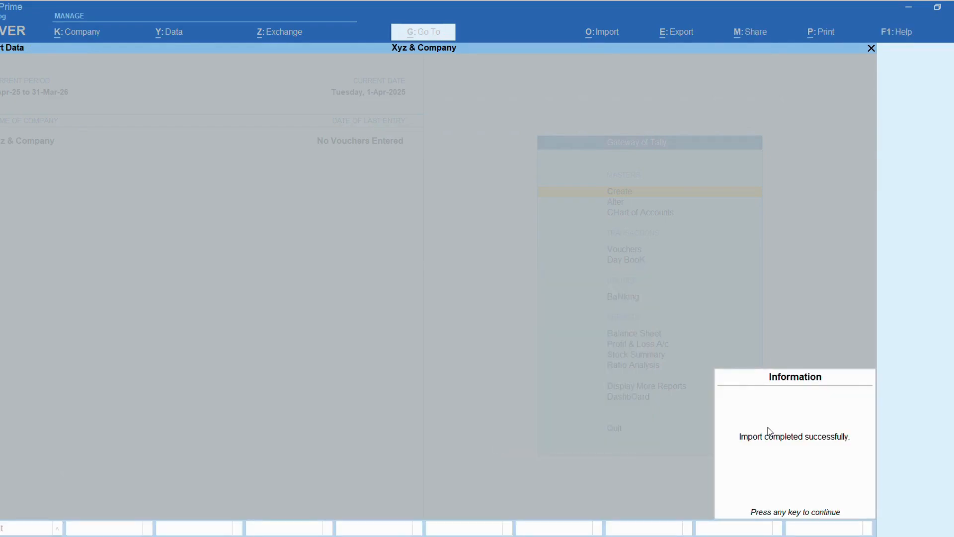
{"action": "left_click", "coordinate": [787, 455]}
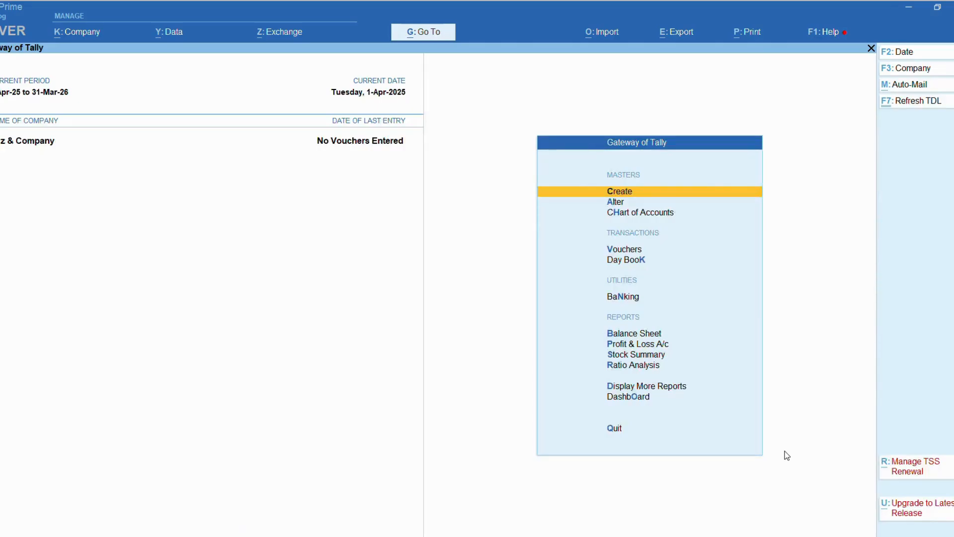
- Examine the list of ledgers available for alteration to check the imported names, and return to the Gateway of Tally
{"action": "key", "text": "Down"}
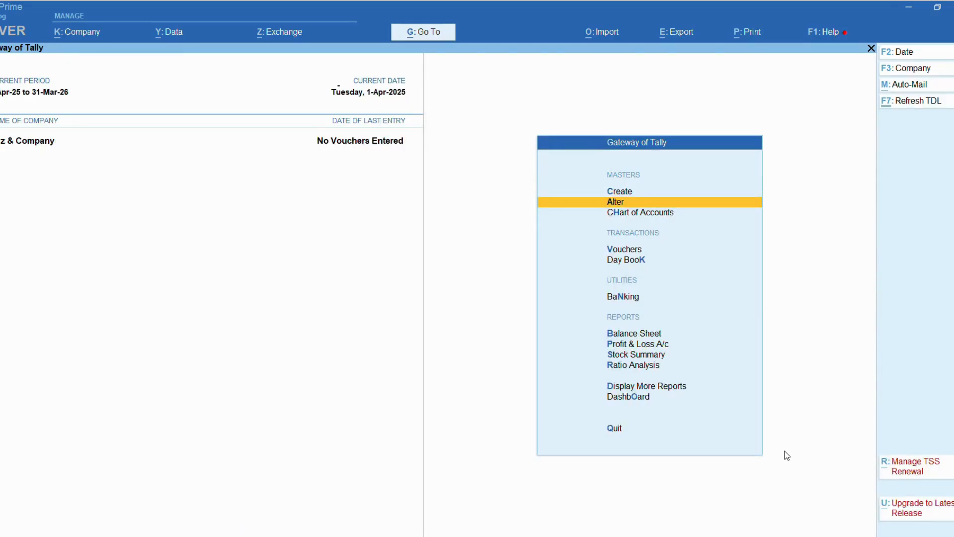
{"action": "key", "text": "Return"}
{"action": "key", "text": "Down"}
{"action": "key", "text": "Return"}
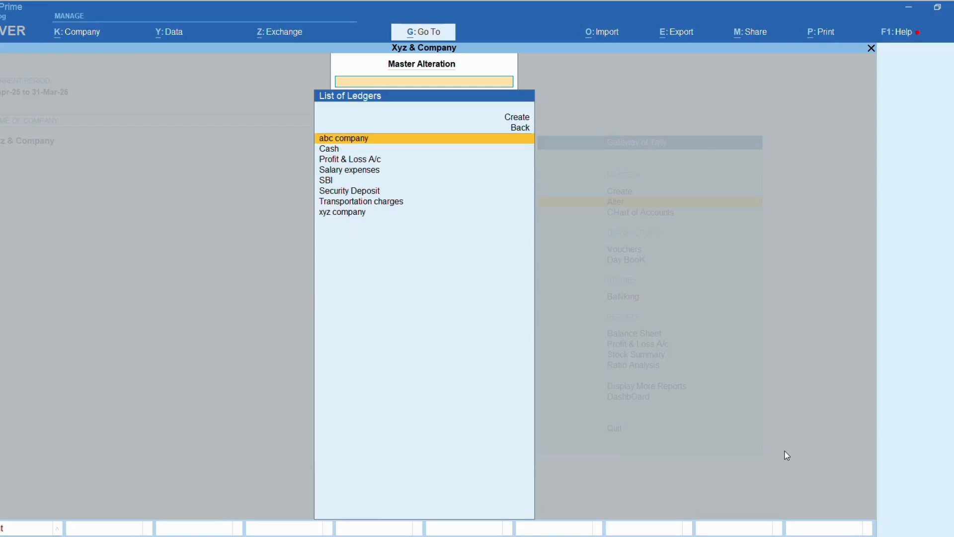
{"action": "key", "text": "Down"}
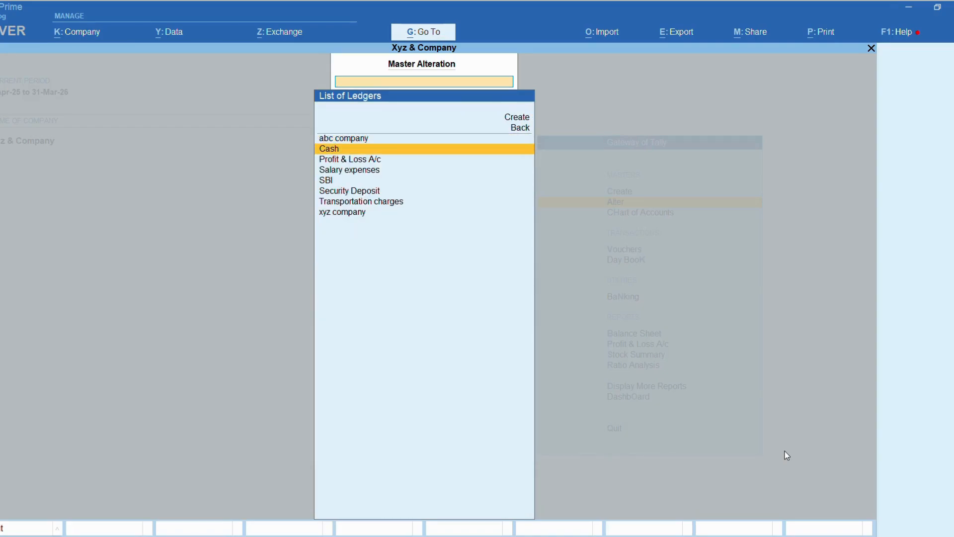
{"action": "key", "text": "Up"}
{"action": "key", "text": "Down"}
{"action": "key", "text": "Down"}
{"action": "key", "text": "Down"}
{"action": "key", "text": "Down"}
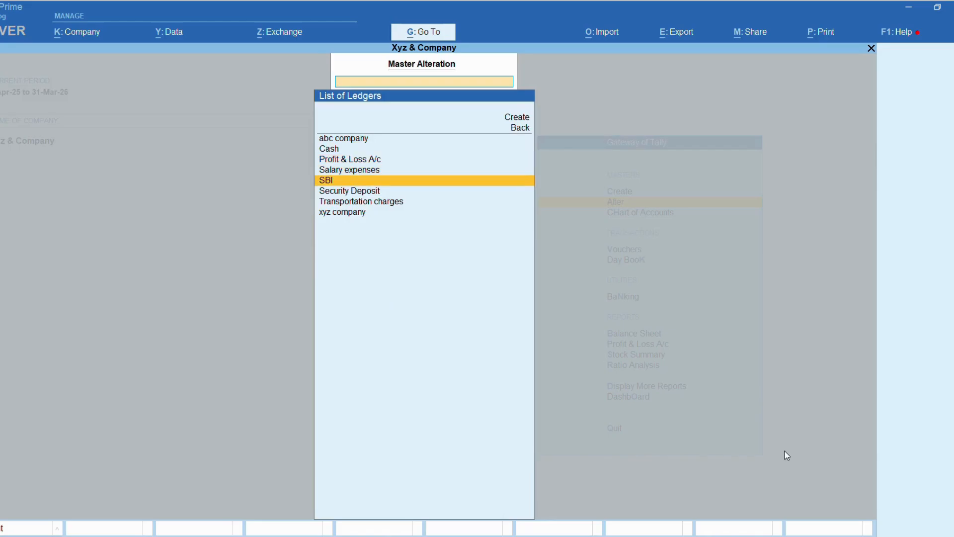
{"action": "key", "text": "Down"}
{"action": "key", "text": "Down"}
{"action": "key", "text": "Down"}
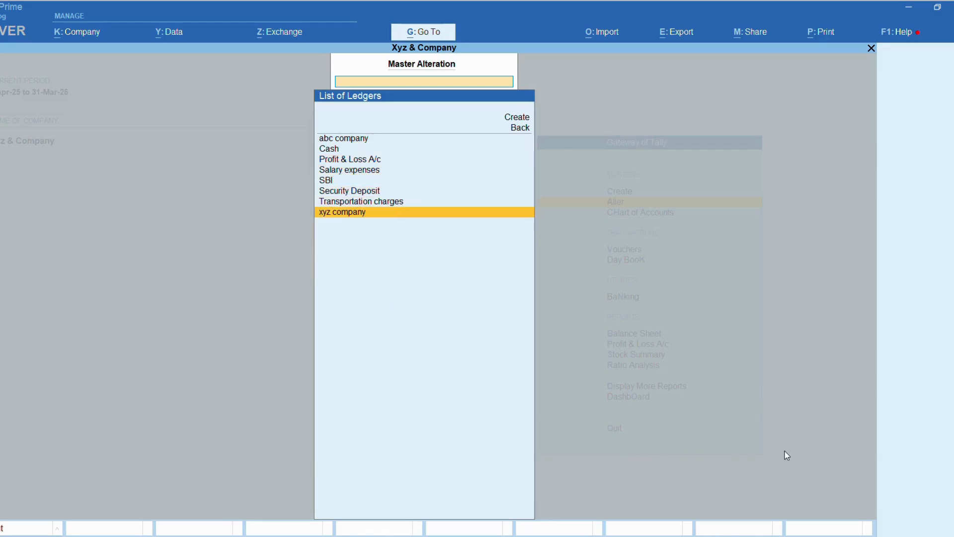
{"action": "key", "text": "Up"}
{"action": "key", "text": "Up"}
{"action": "key", "text": "Up"}
{"action": "key", "text": "Up"}
{"action": "key", "text": "Escape"}
{"action": "key", "text": "Escape"}
{"action": "key", "text": "Escape"}
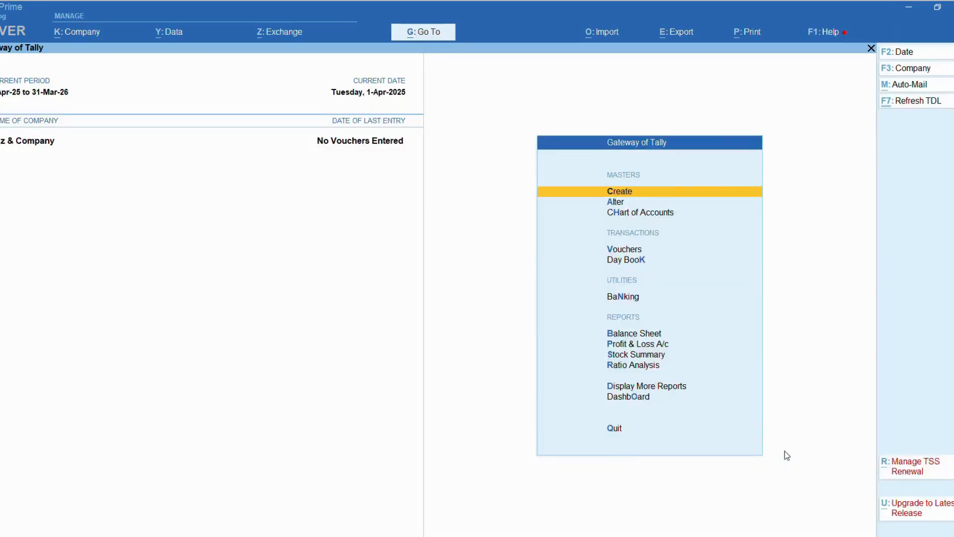
- Open the Statistics report and drill down into its Ledgers entry under Types of Accounts
{"action": "key", "text": "d"}
{"action": "key", "text": "s"}
{"action": "key", "text": "s"}
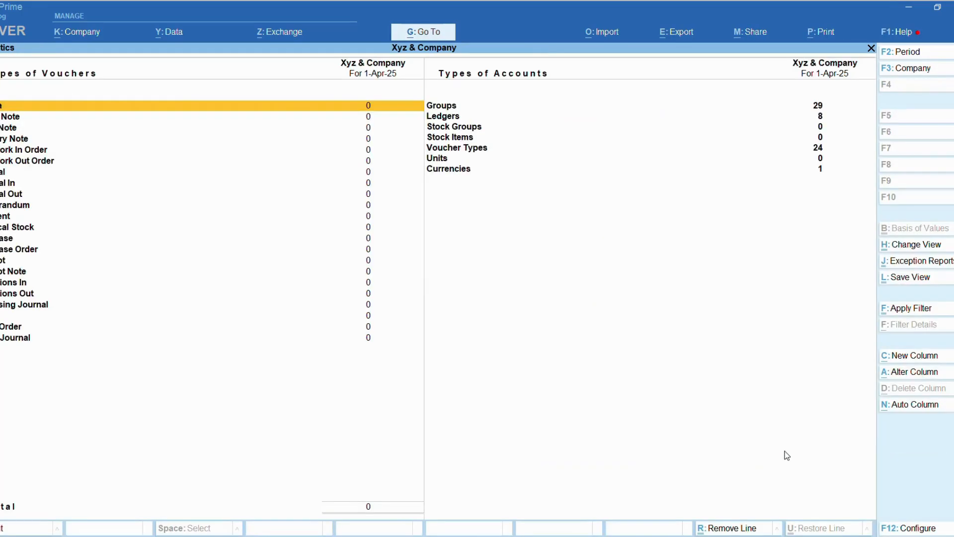
{"action": "key", "text": "Right"}
{"action": "key", "text": "Down"}
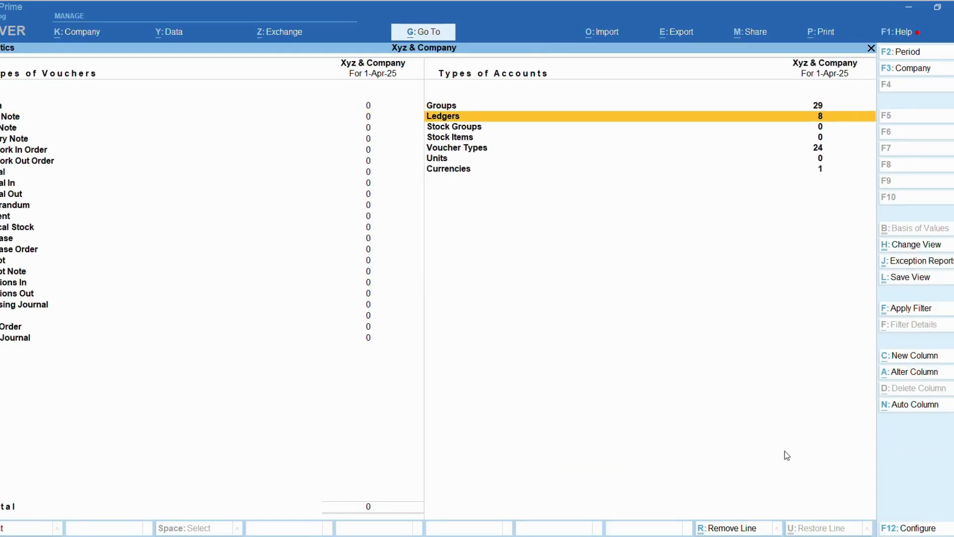
{"action": "key", "text": "Return"}
- Check under which group each imported ledger sits in the chart of accounts, and leave the Statistics report
{"action": "key", "text": "Down"}
{"action": "key", "text": "Down"}
{"action": "key", "text": "Down"}
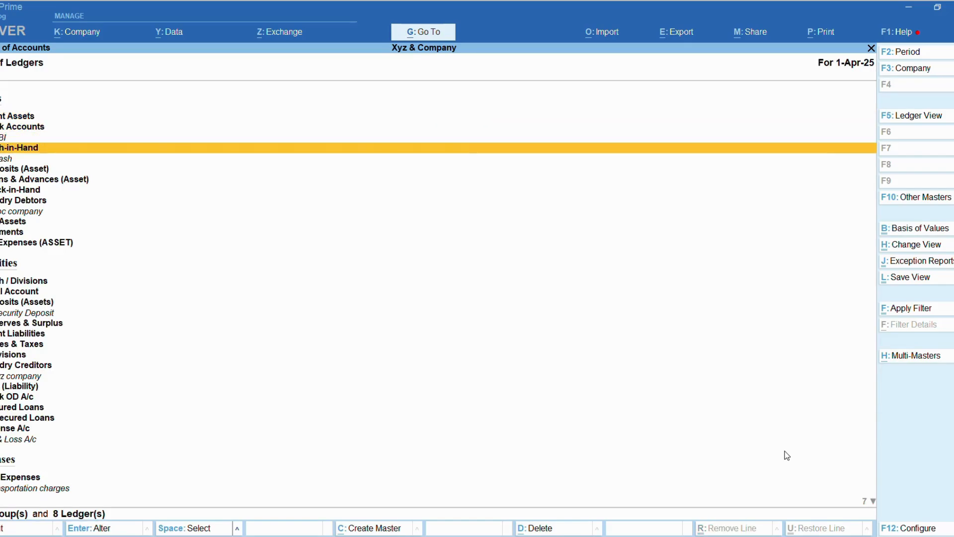
{"action": "key", "text": "Down"}
{"action": "key", "text": "Down"}
{"action": "key", "text": "Down"}
{"action": "key", "text": "Down"}
{"action": "key", "text": "Down"}
{"action": "key", "text": "Down"}
{"action": "key", "text": "Down"}
{"action": "key", "text": "Down"}
{"action": "key", "text": "Down"}
{"action": "key", "text": "Down"}
{"action": "key", "text": "Down"}
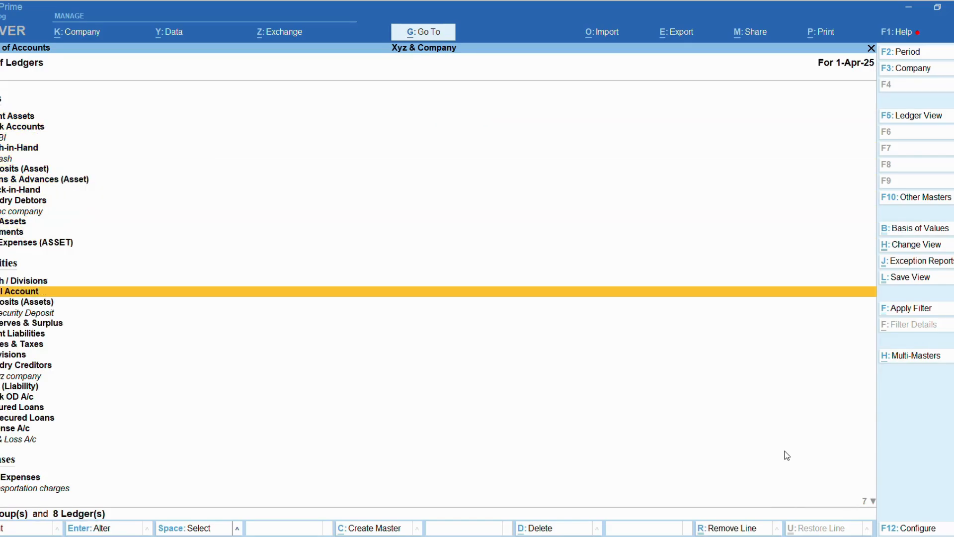
{"action": "key", "text": "Down"}
{"action": "key", "text": "Down"}
{"action": "key", "text": "Down"}
{"action": "key", "text": "Down"}
{"action": "key", "text": "Down"}
{"action": "key", "text": "Down"}
{"action": "key", "text": "Down"}
{"action": "key", "text": "Down"}
{"action": "key", "text": "Down"}
{"action": "key", "text": "Down"}
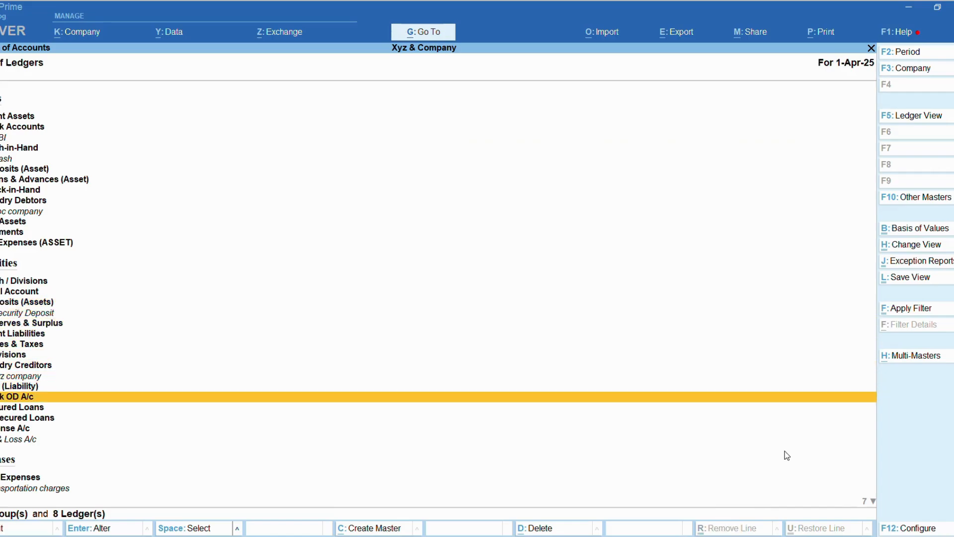
{"action": "key", "text": "Down"}
{"action": "key", "text": "Down"}
{"action": "key", "text": "Down"}
{"action": "key", "text": "Down"}
{"action": "key", "text": "Down"}
{"action": "key", "text": "Down"}
{"action": "key", "text": "Down"}
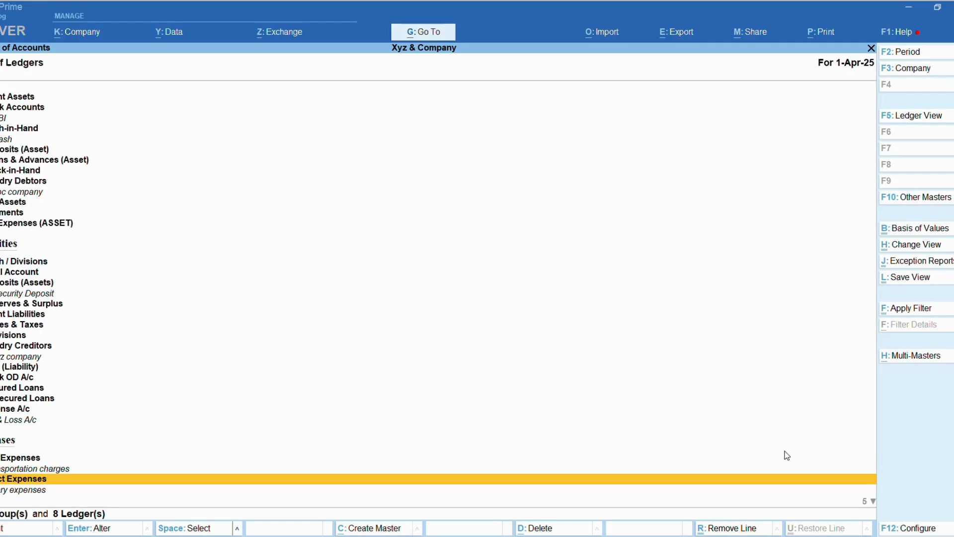
{"action": "key", "text": "Escape"}
{"action": "key", "text": "Escape"}
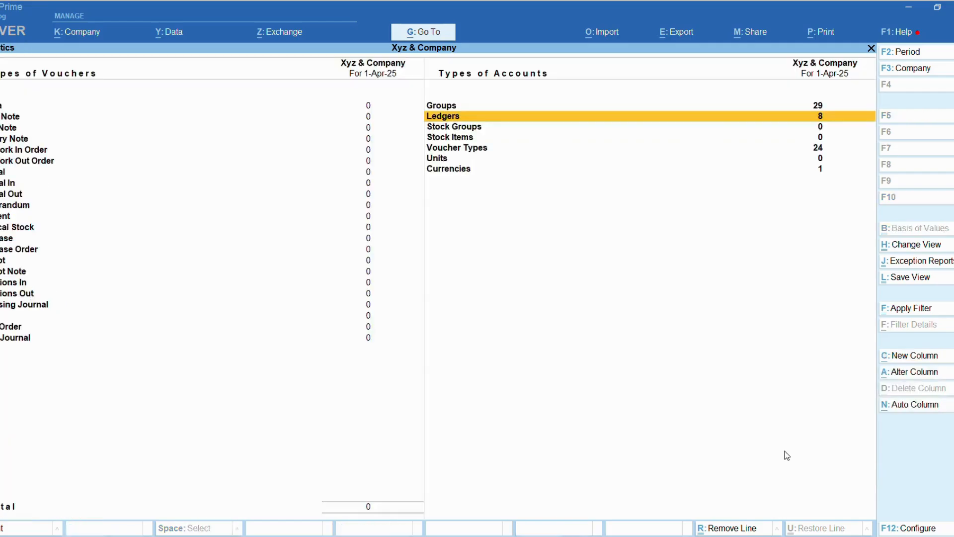
{"action": "key", "text": "Escape"}
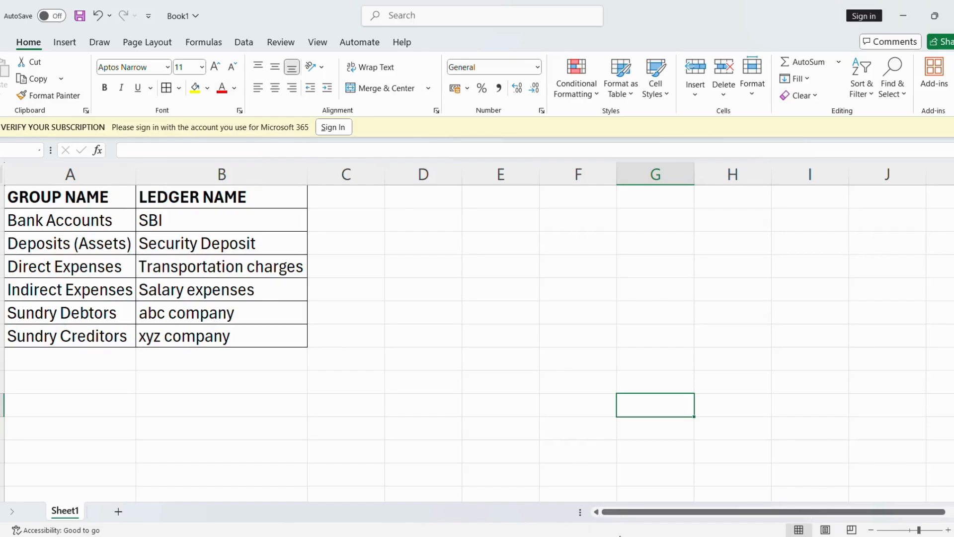
- Review the group and ledger names on Sheet1 of the Book1 workbook in Excel
{"action": "left_click", "coordinate": [485, 238]}
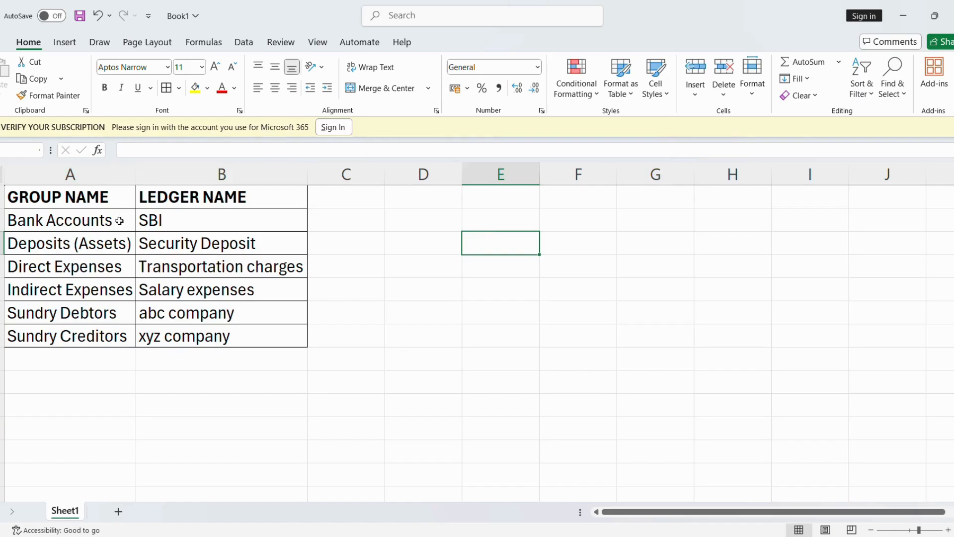